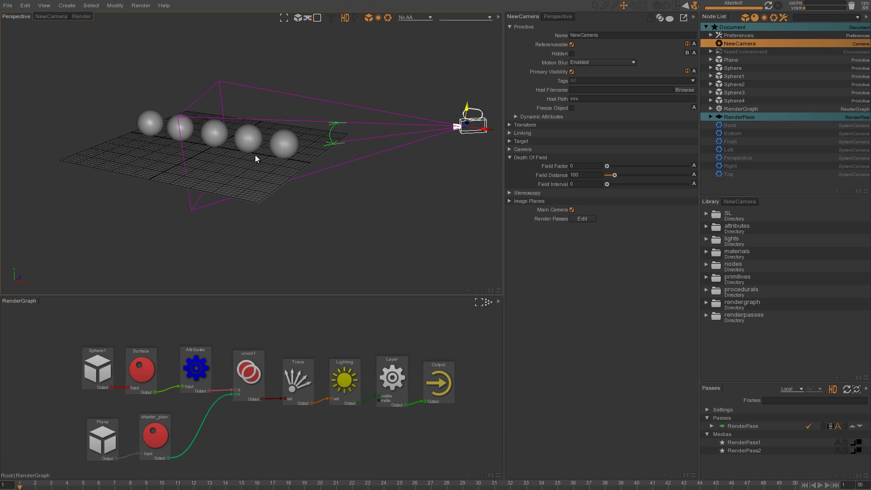
Assign the spheres tag to all five sphere primitives, Sphere through Sphere4
click(81, 17)
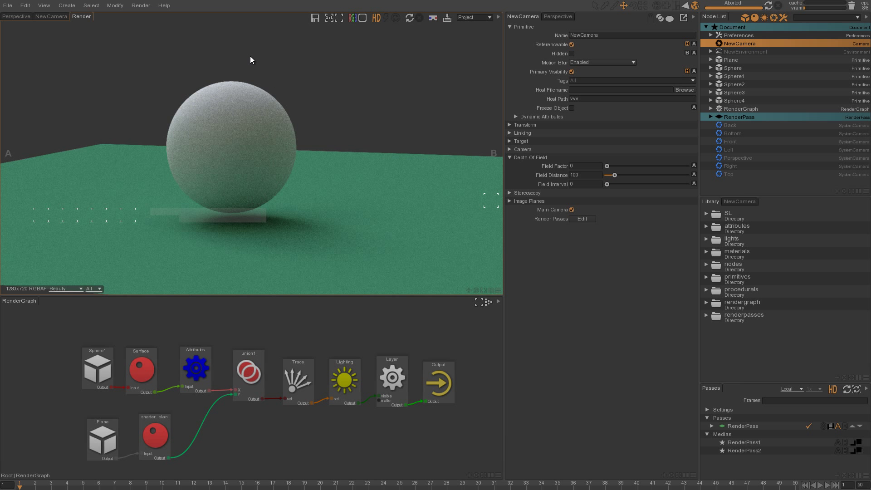
click(104, 376)
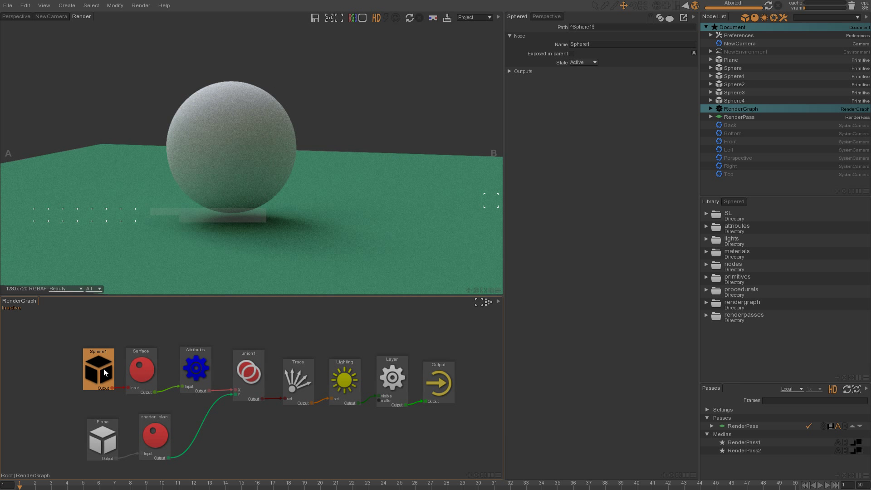
click(734, 100)
drag(738, 92, 735, 68)
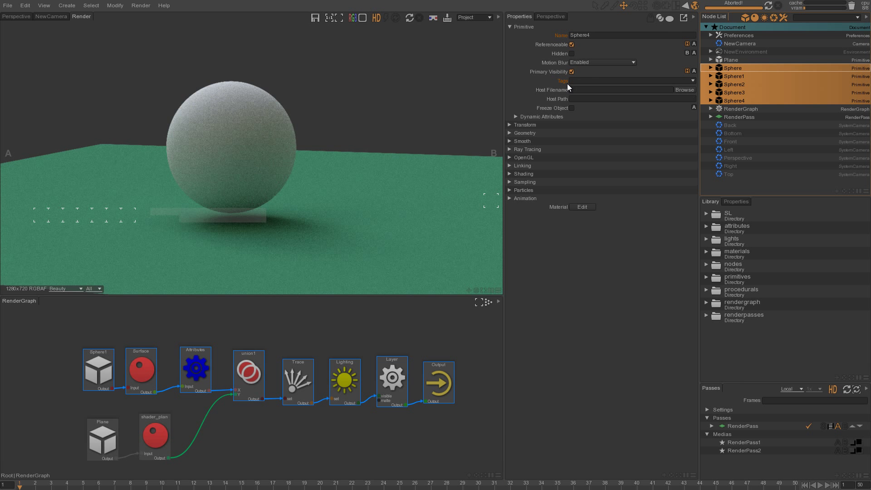
click(591, 79)
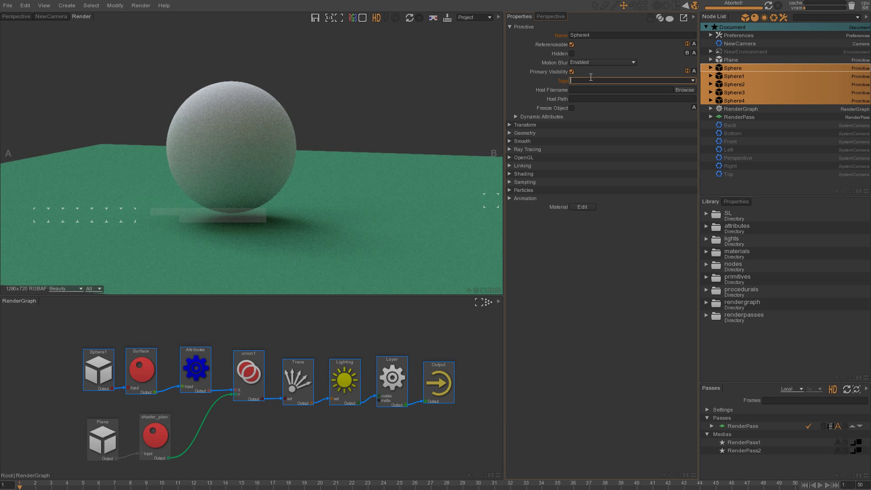
click(693, 80)
click(587, 115)
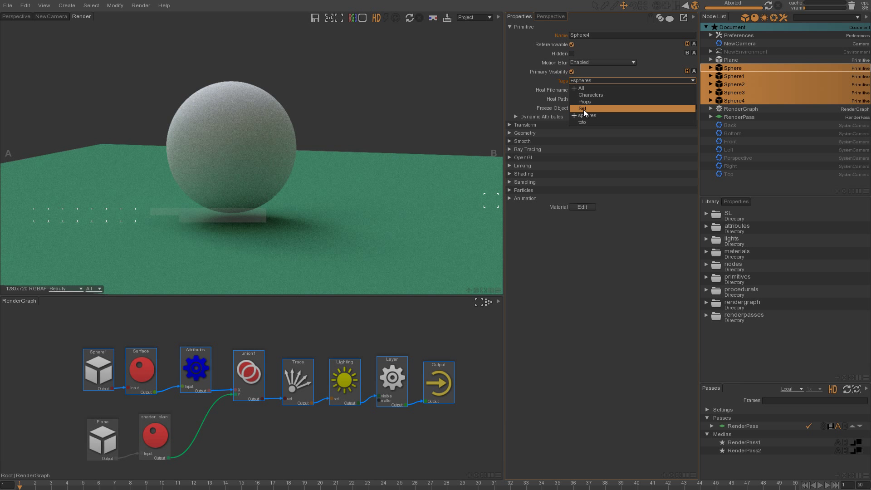
click(584, 121)
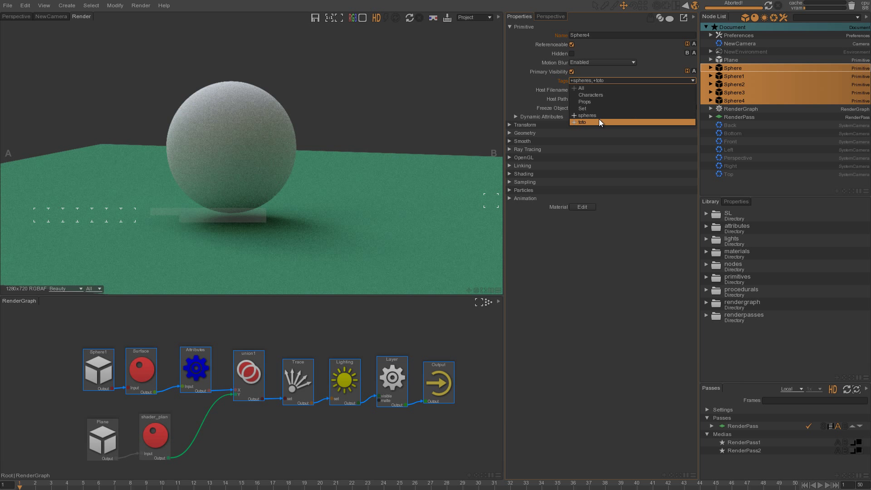
click(583, 121)
click(583, 122)
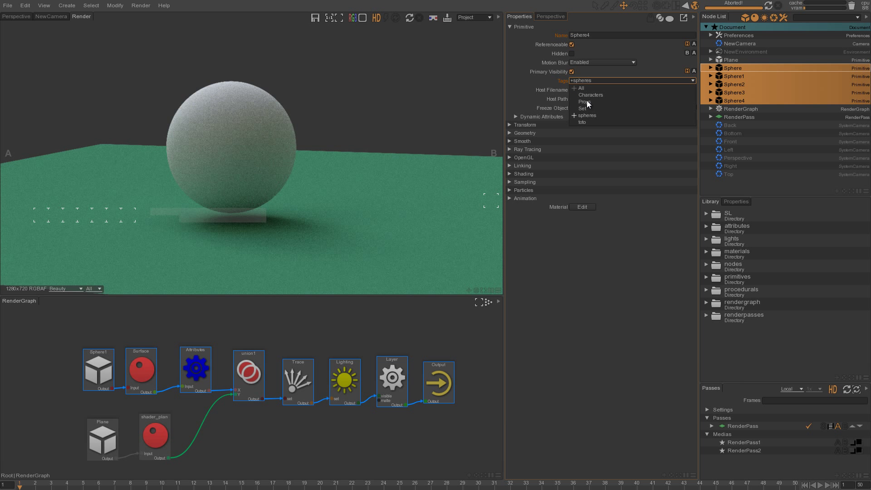
Delete the Sphere1 node from the render graph
click(68, 385)
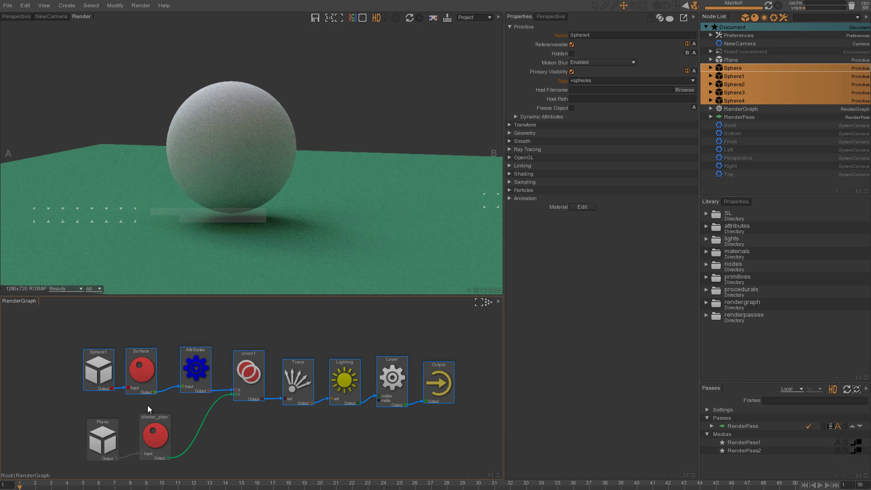
middle_drag(148, 405, 274, 425)
drag(220, 384, 200, 385)
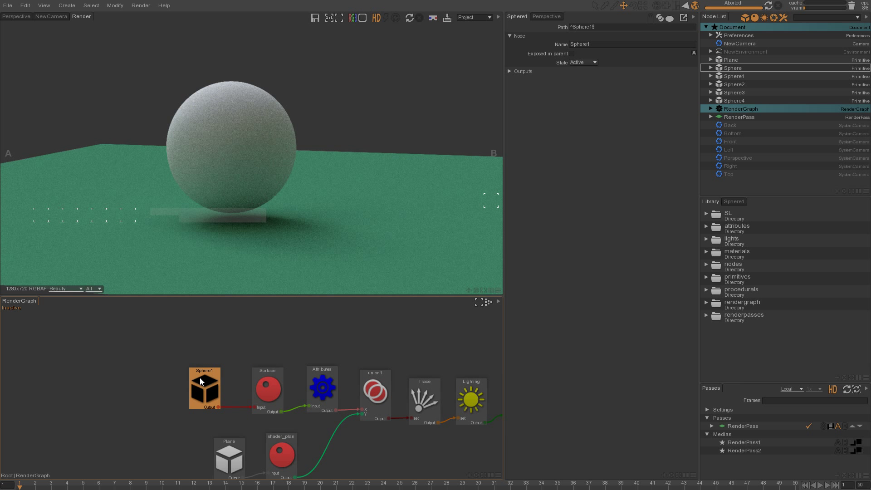
key(Delete)
Add a Tags:spheres node to the render graph and connect its output to the Surface node's input
key(Tab)
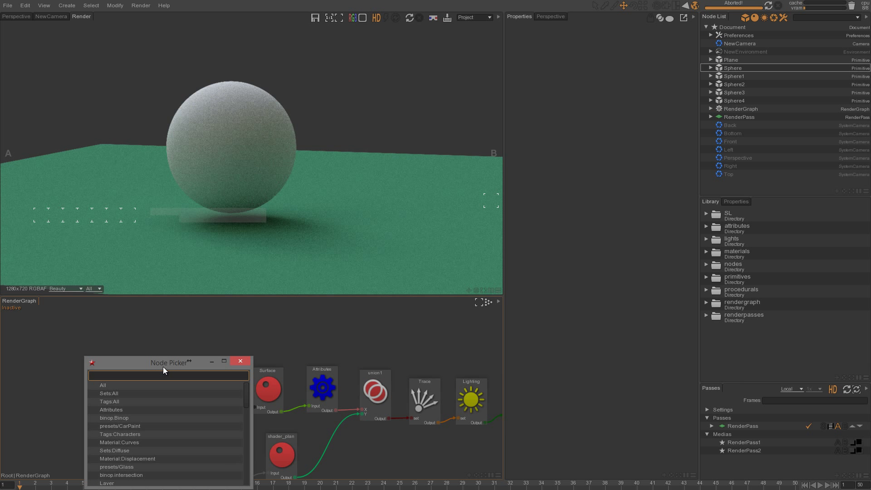
text(tag)
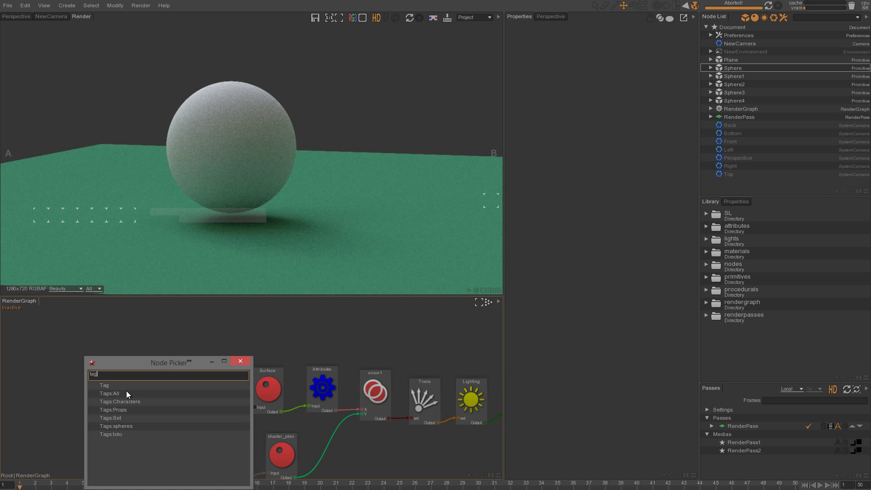
click(117, 427)
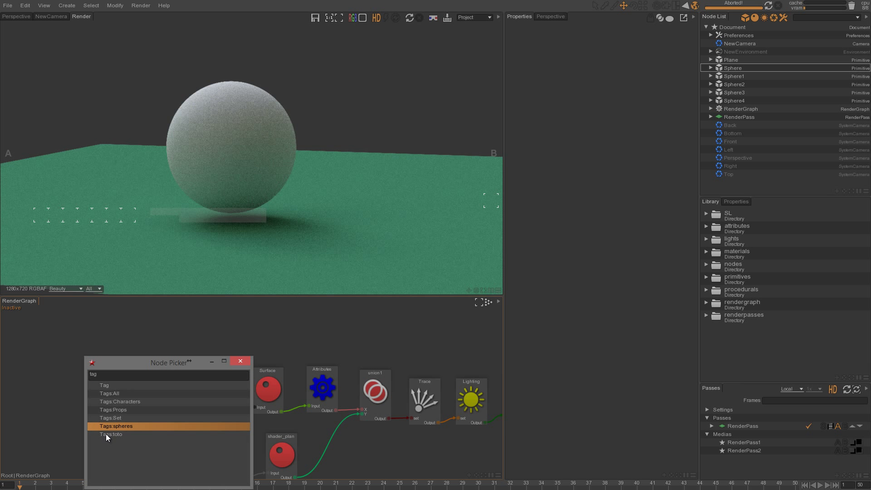
double_click(119, 426)
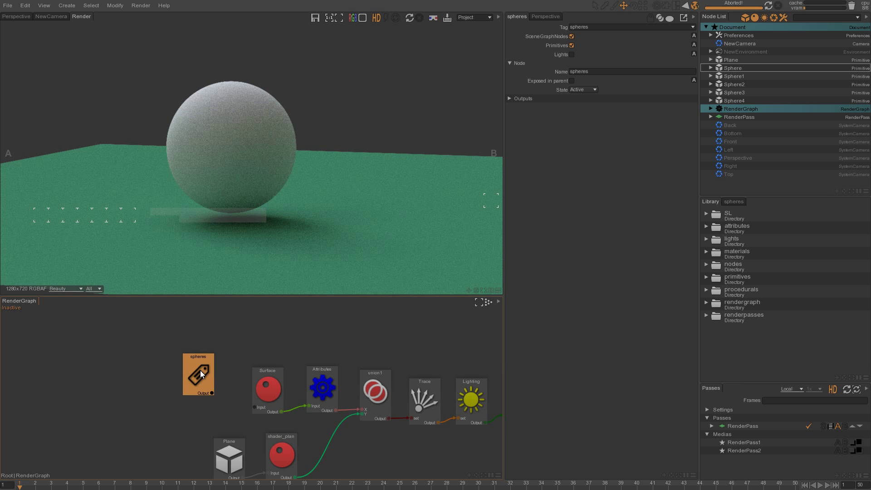
drag(213, 397, 261, 407)
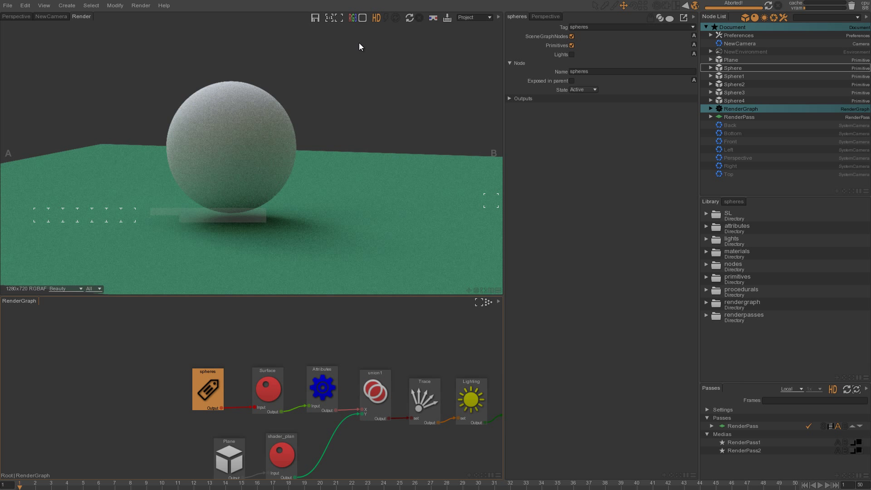
Start the interactive render and set NewCamera's depth of field Field Factor to 1
click(389, 17)
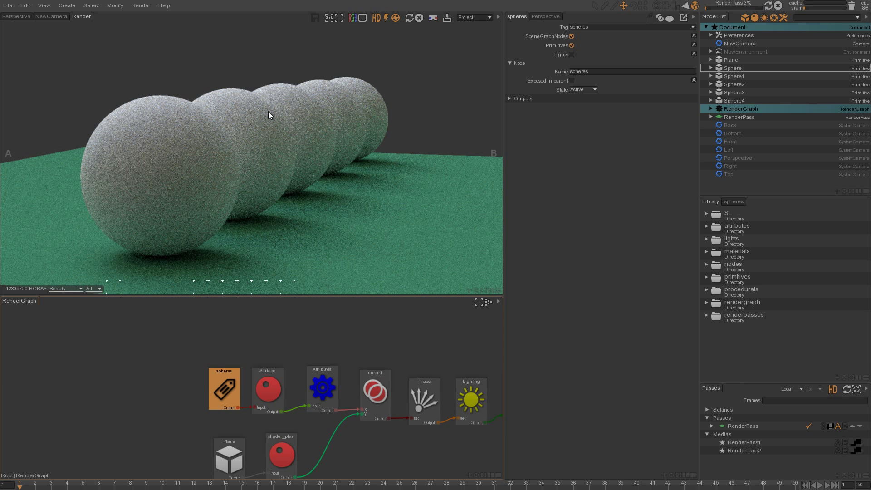
click(737, 44)
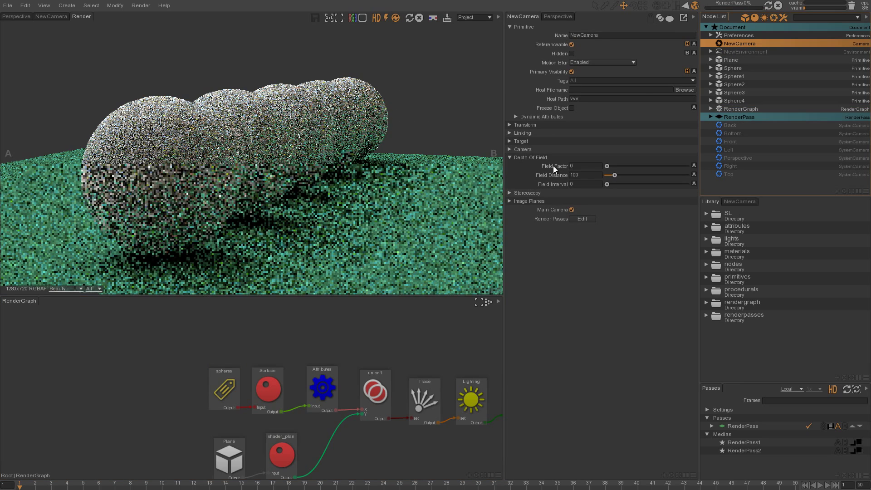
drag(591, 165, 554, 167)
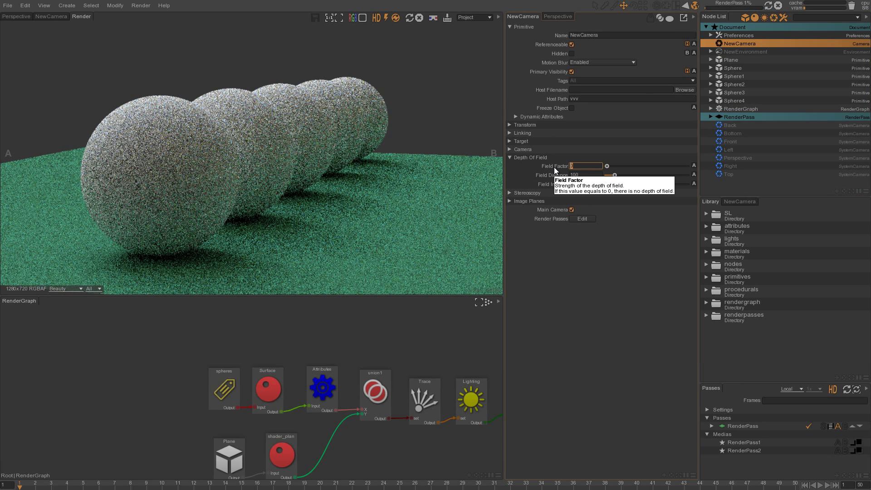
text(1)
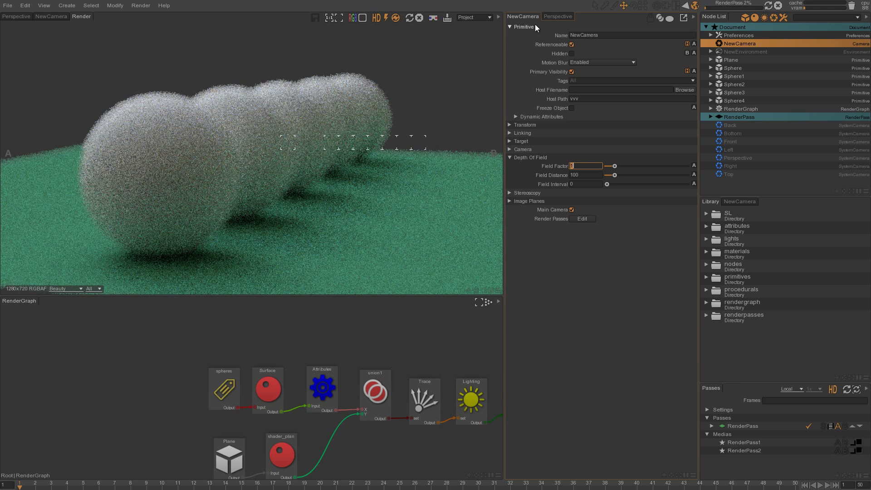
Move NewCamera's focus plane to the front of the nearest sphere, at a Field Distance of about 708
click(558, 16)
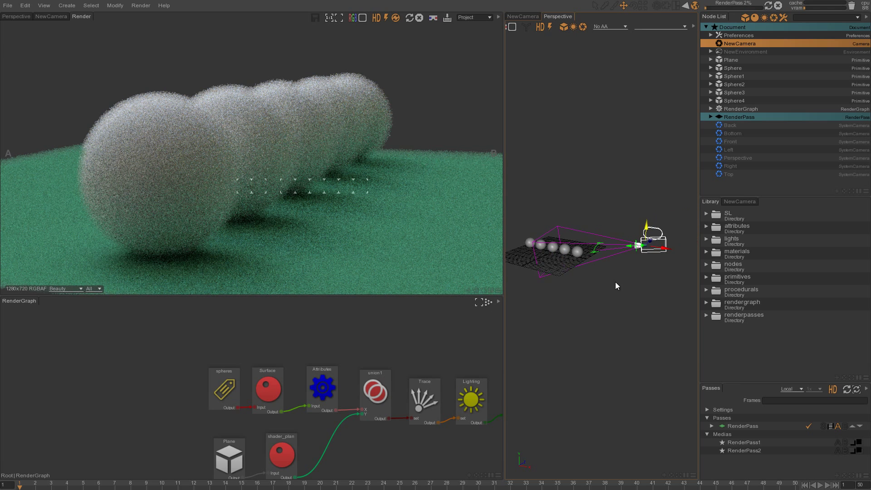
alt+middle_drag(616, 282, 595, 262)
alt+right_drag(596, 261, 659, 294)
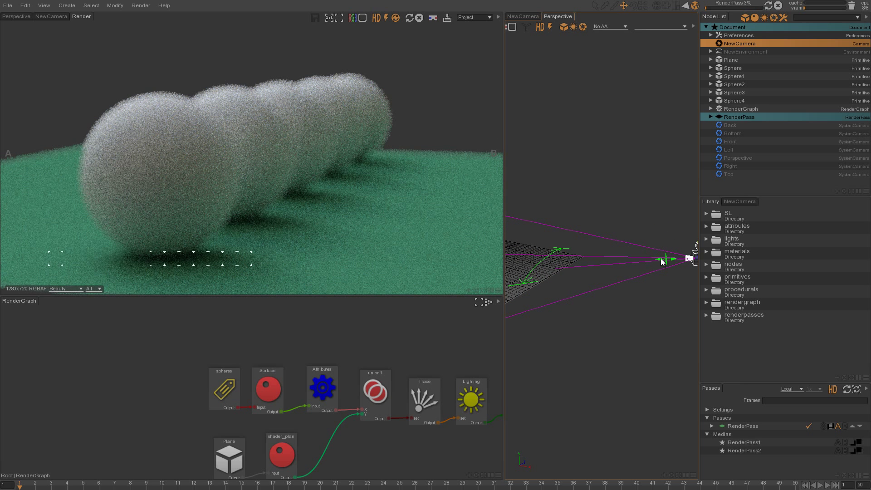
drag(584, 270, 546, 292)
alt+middle_drag(602, 311, 686, 314)
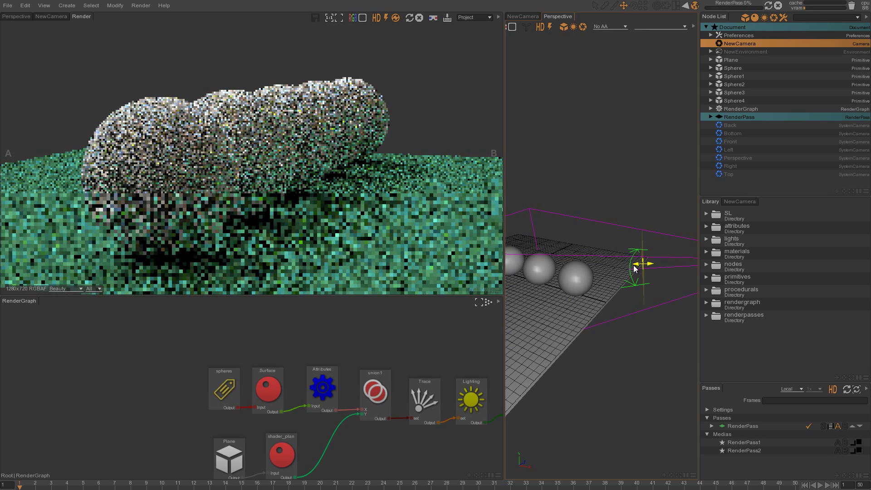
drag(634, 265, 590, 279)
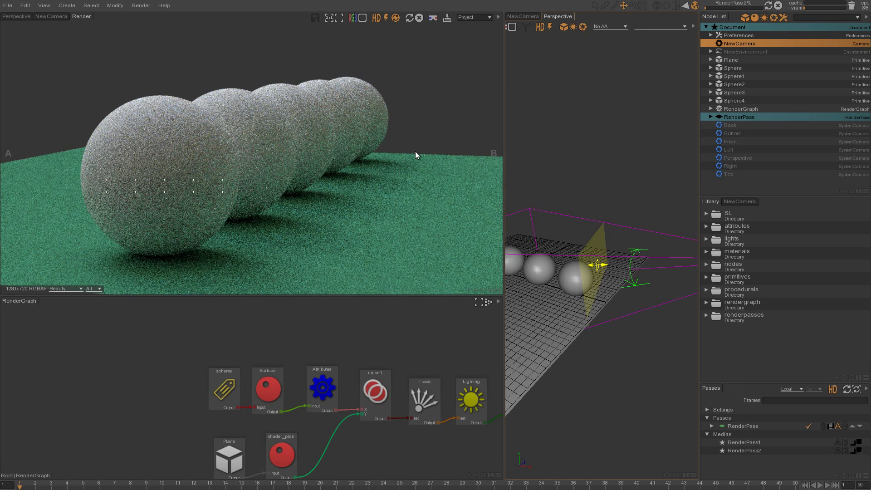
Set NewCamera's Field Interval to 10 and check the focus range in the perspective view
click(522, 17)
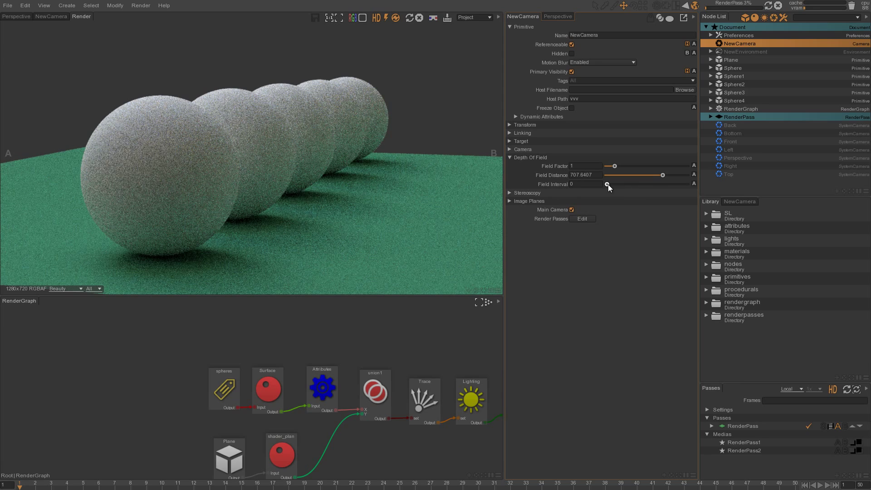
drag(607, 184, 685, 187)
click(559, 17)
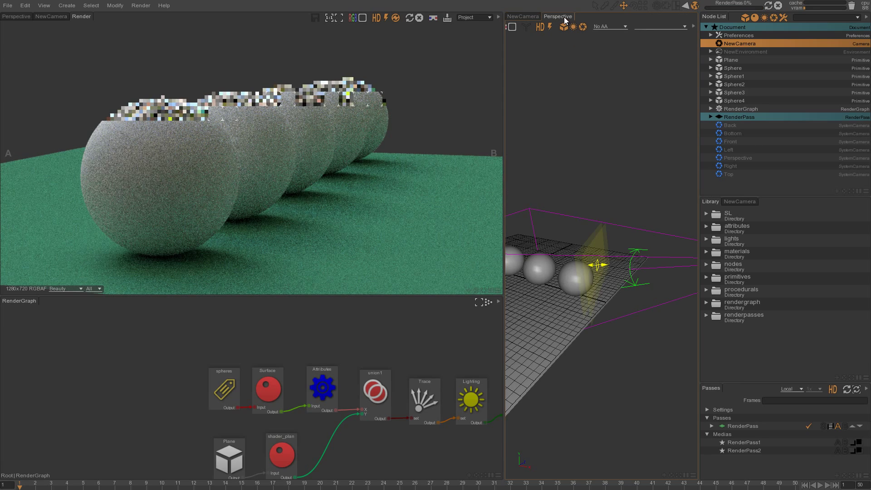
alt+drag(594, 240, 592, 236)
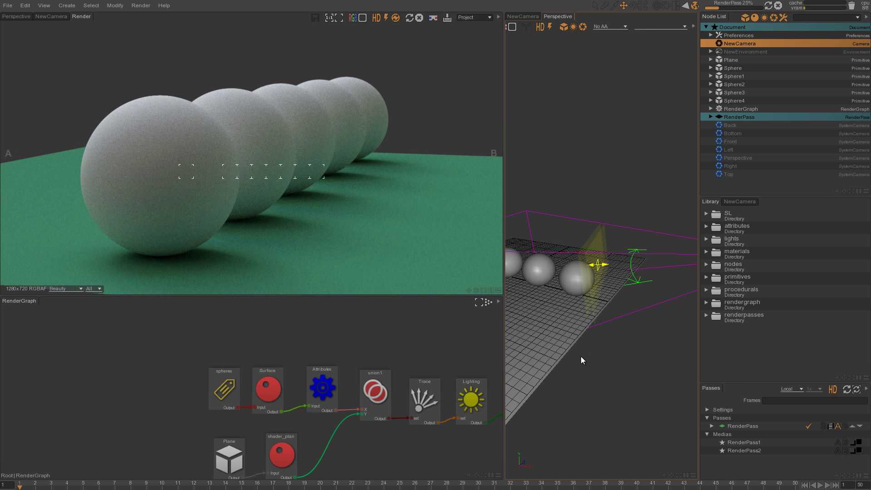
Set NewCamera's Field Interval to 100 and move the focus range onto the nearest sphere, at a Field Distance of about 807
click(523, 16)
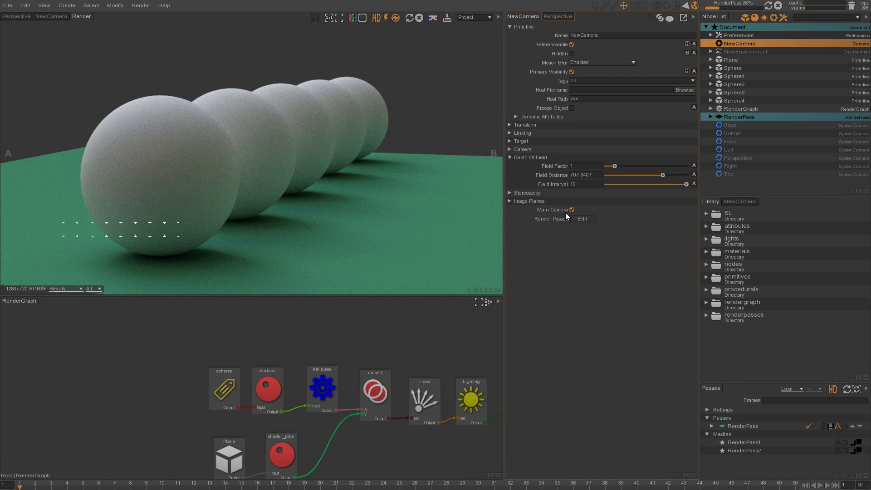
click(595, 184)
text(100)
key(Return)
click(558, 17)
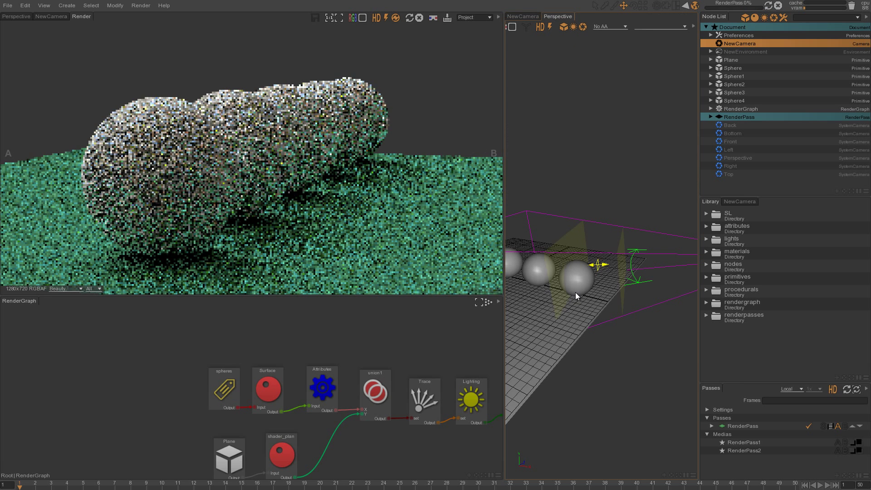
drag(586, 266, 584, 296)
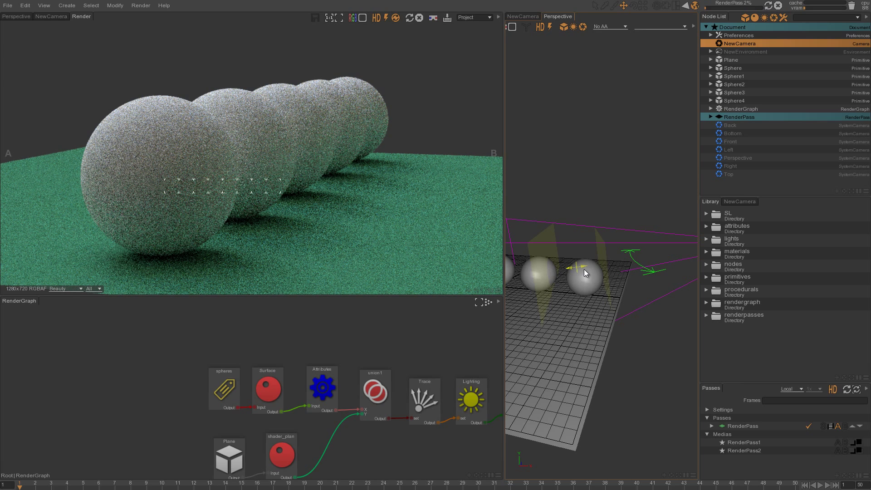
Increase NewCamera's depth of field Field Factor to 10
click(522, 16)
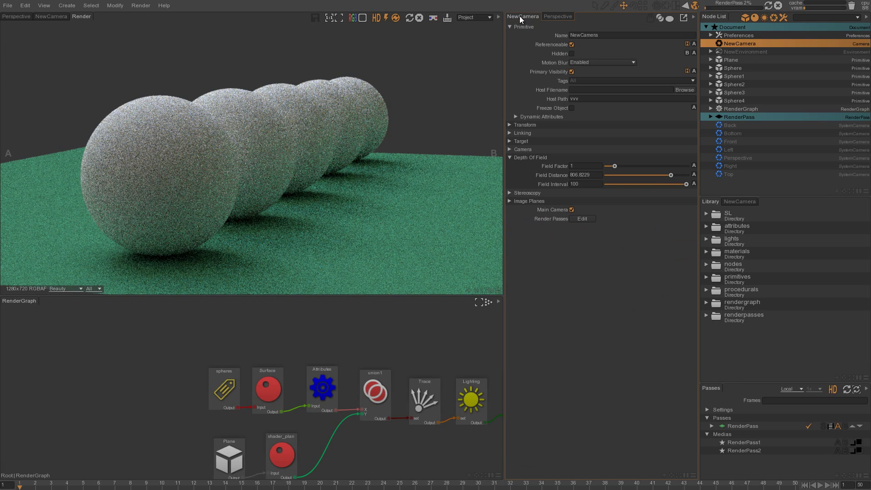
click(574, 166)
text(10)
key(Return)
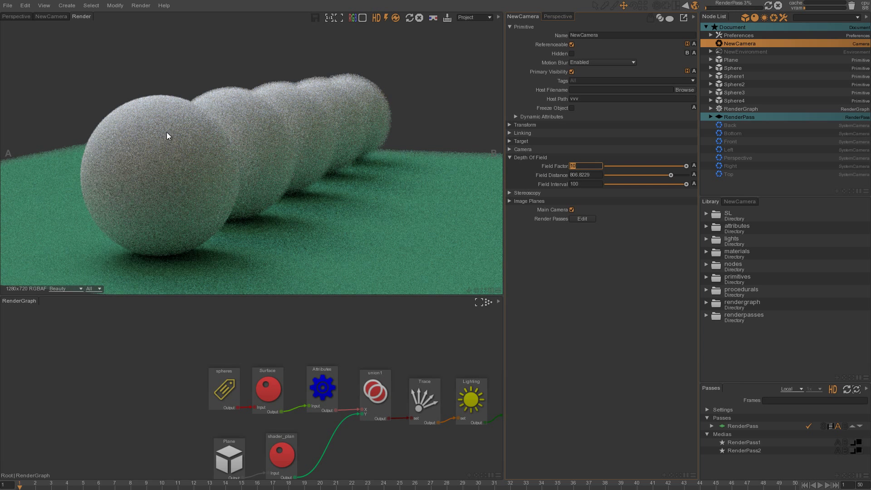
Fine-tune NewCamera's focus distance in the perspective view so the focus range encloses the nearest sphere
click(559, 17)
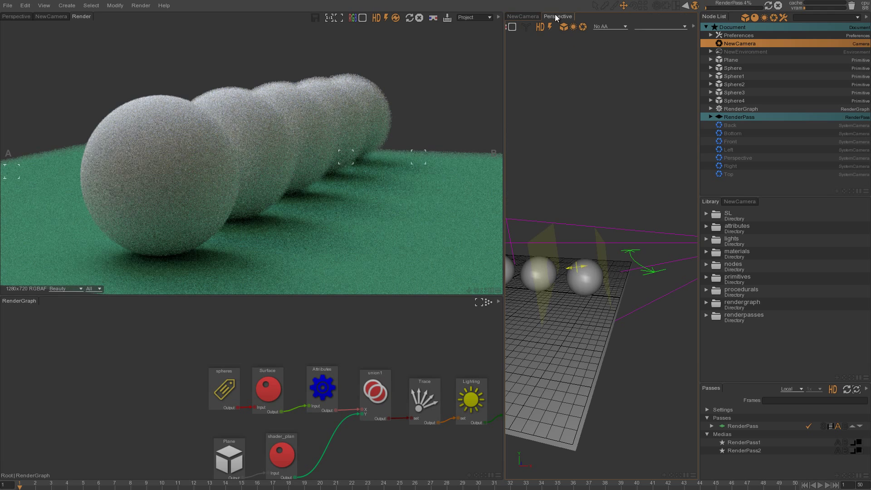
drag(587, 267, 585, 269)
click(523, 16)
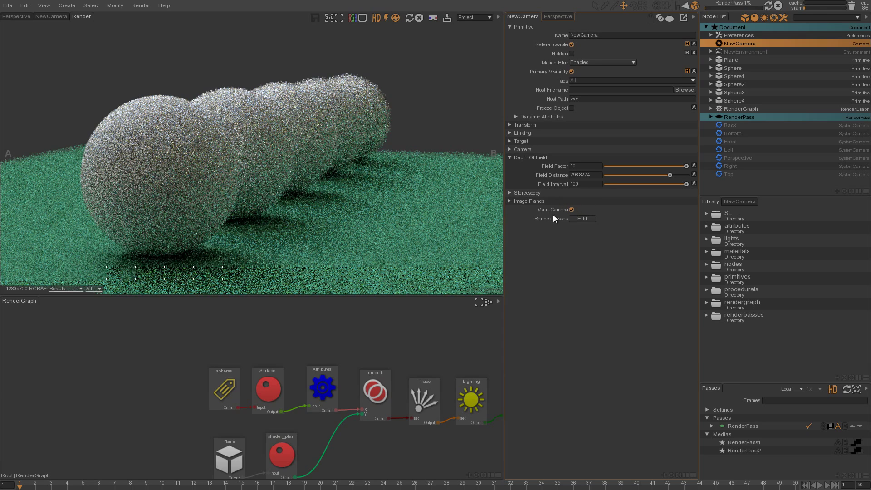
click(562, 17)
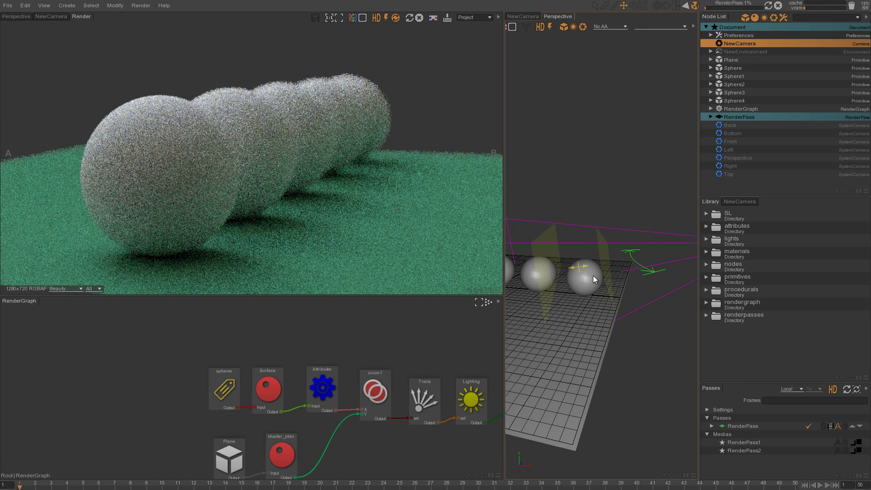
drag(585, 267, 582, 267)
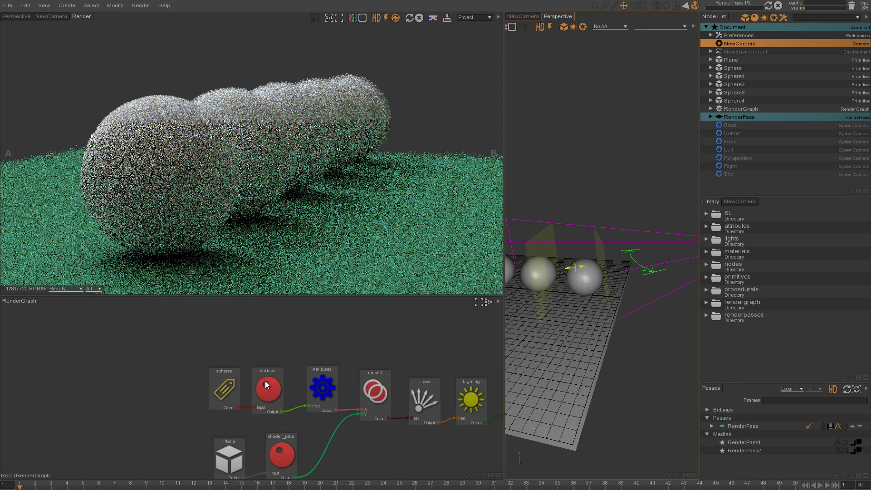
Set both Spec 1 and Spec 2 to 1 in the shader of the spheres' Surface node
click(268, 381)
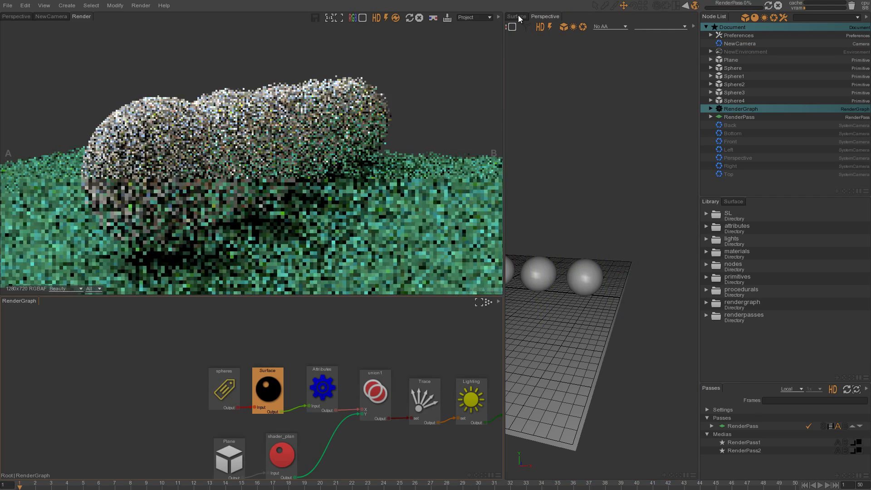
click(517, 17)
drag(608, 81, 689, 86)
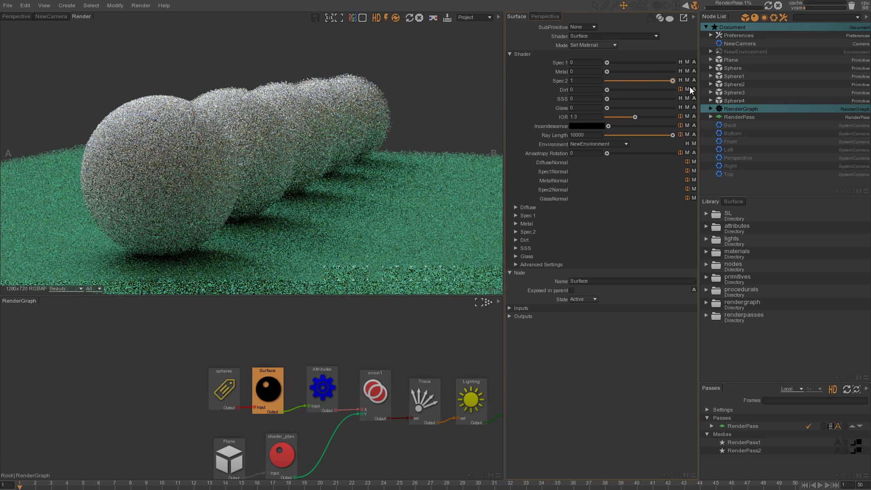
drag(608, 63, 688, 65)
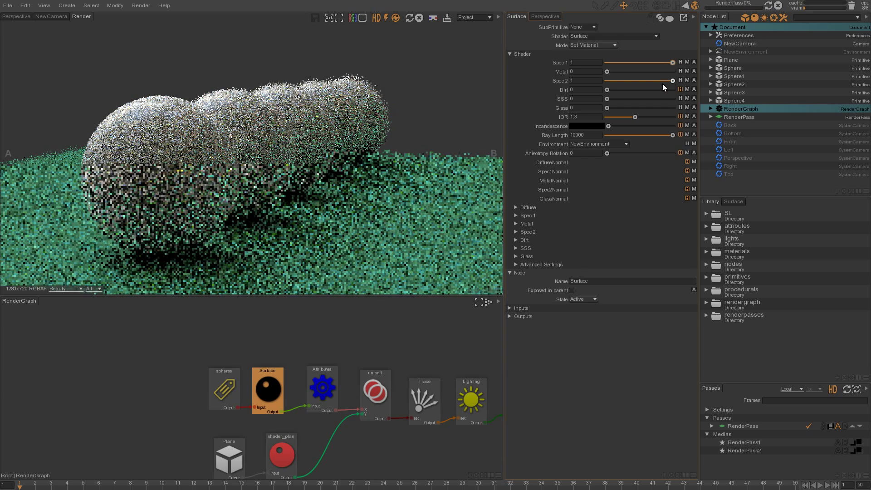
Restrict the render to a crop region around the row of spheres and open the RenderPass settings
mouse_move(427, 87)
mouse_down()
mouse_move(47, 248)
mouse_move(67, 243)
mouse_move(59, 240)
mouse_up()
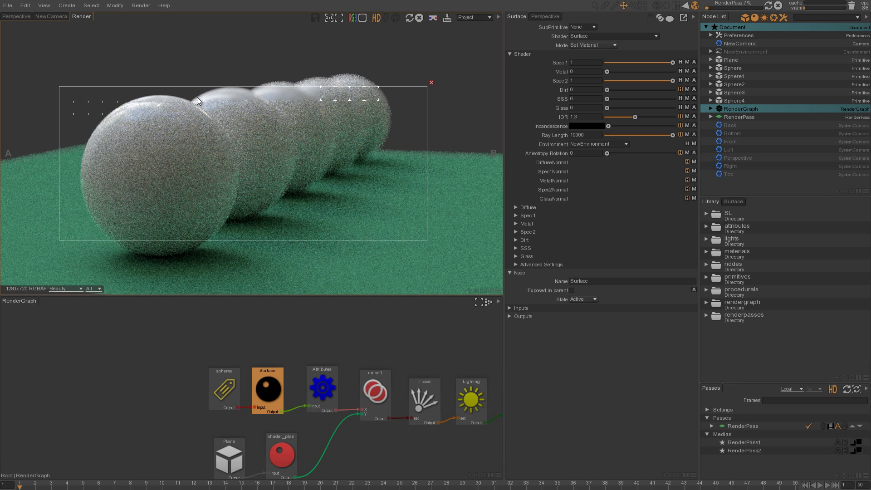
click(735, 426)
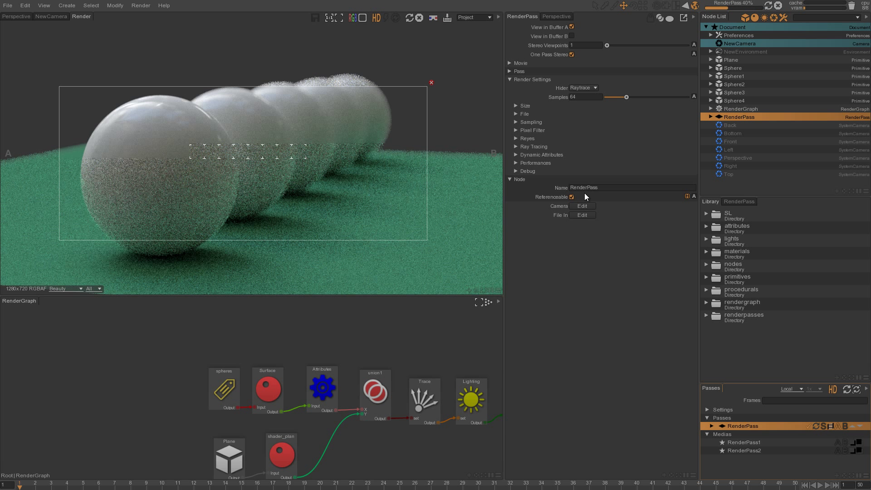
Set NewCamera's depth of field Field Factor to 5 and restart the render
click(727, 44)
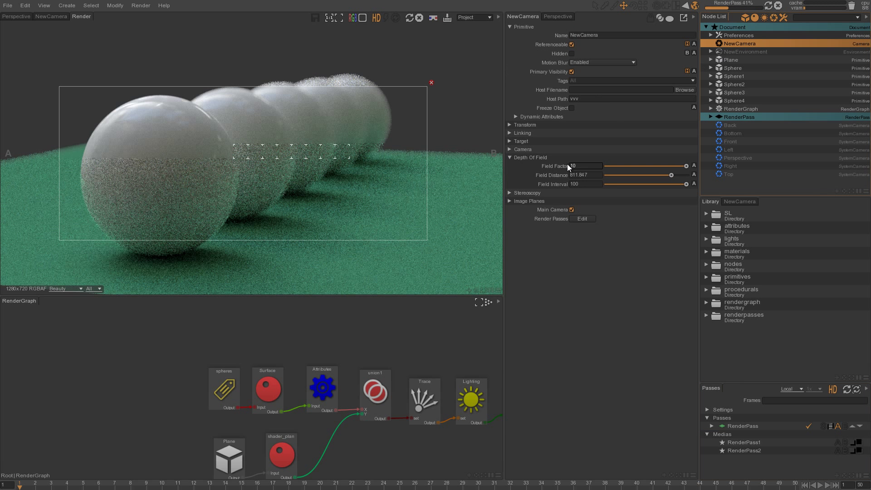
drag(582, 166, 552, 167)
text(5)
key(Return)
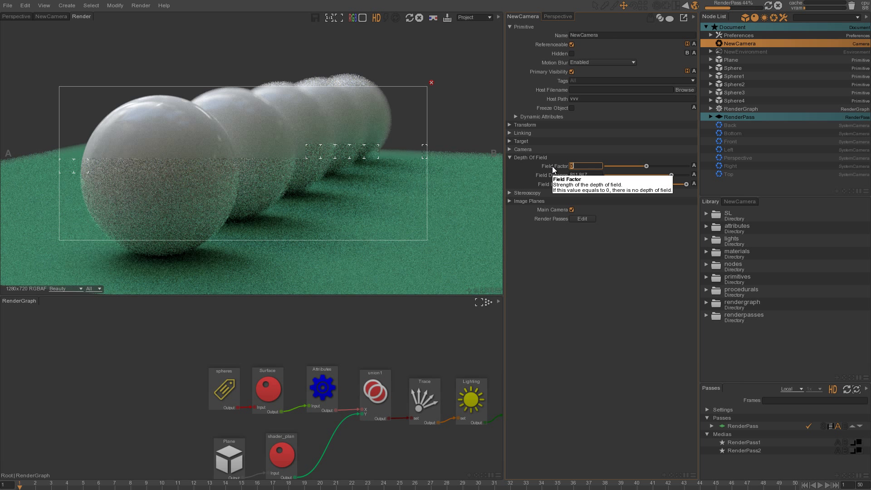
click(411, 17)
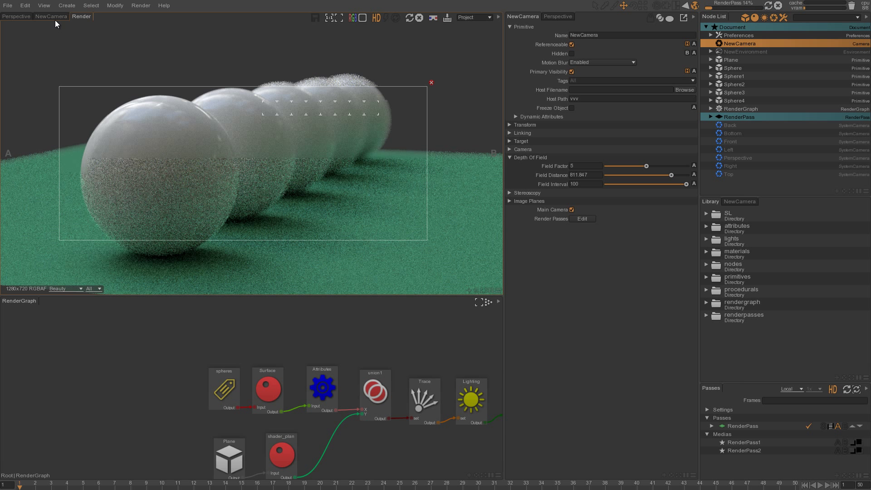
Move NewCamera's focus range in the perspective view to the second sphere and on to the farthest spheres, re-rendering after each move
click(558, 16)
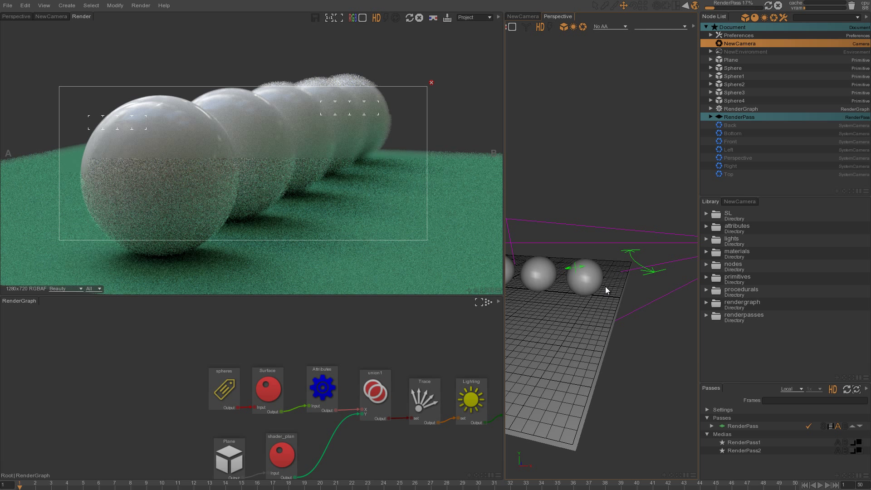
drag(571, 273, 540, 278)
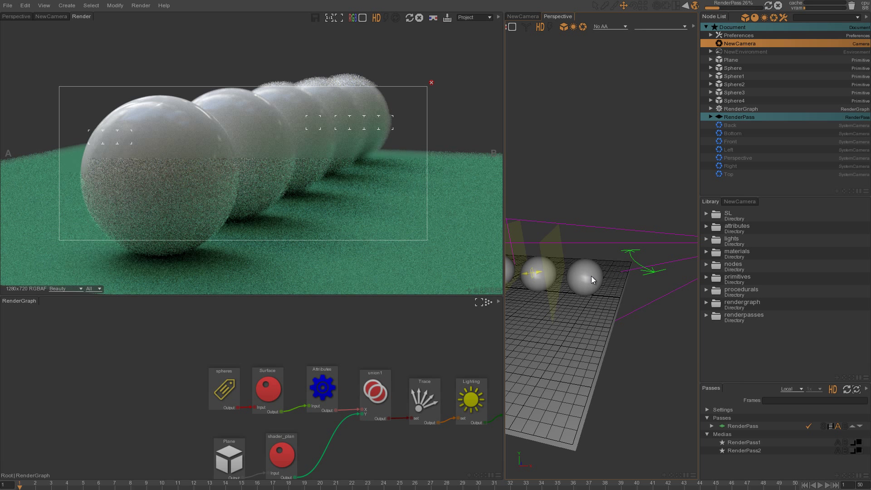
click(409, 17)
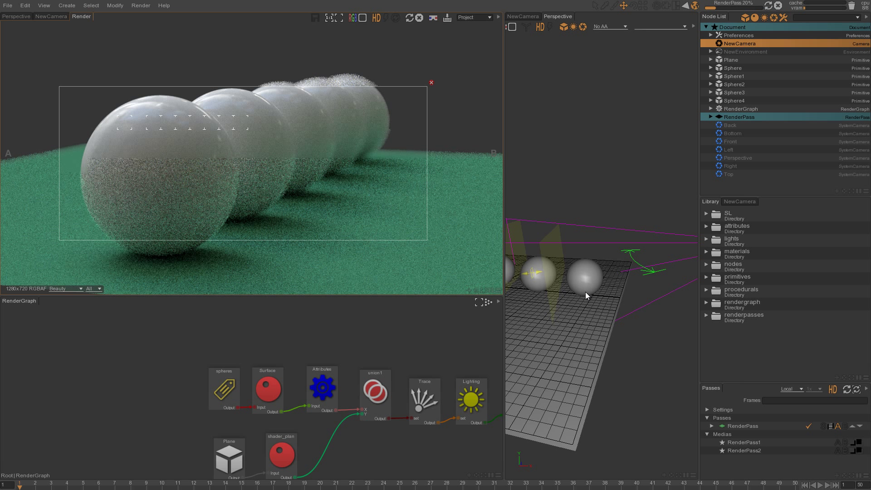
alt+drag(586, 293, 519, 294)
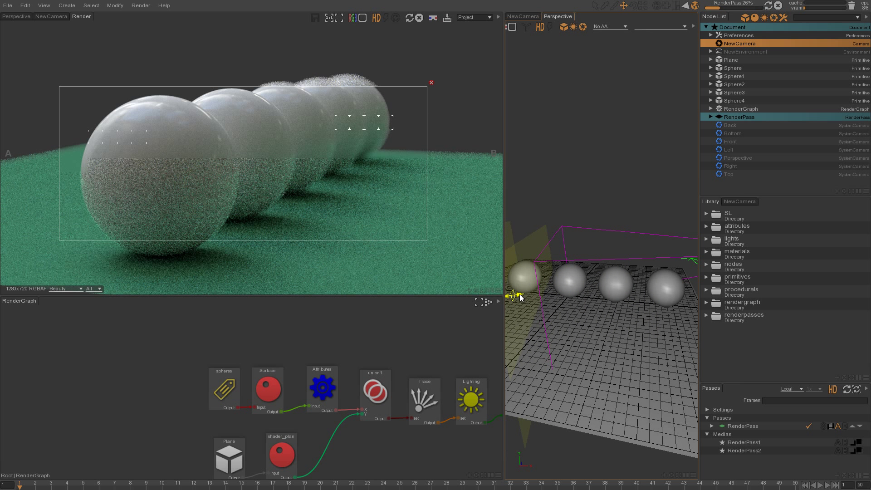
click(410, 18)
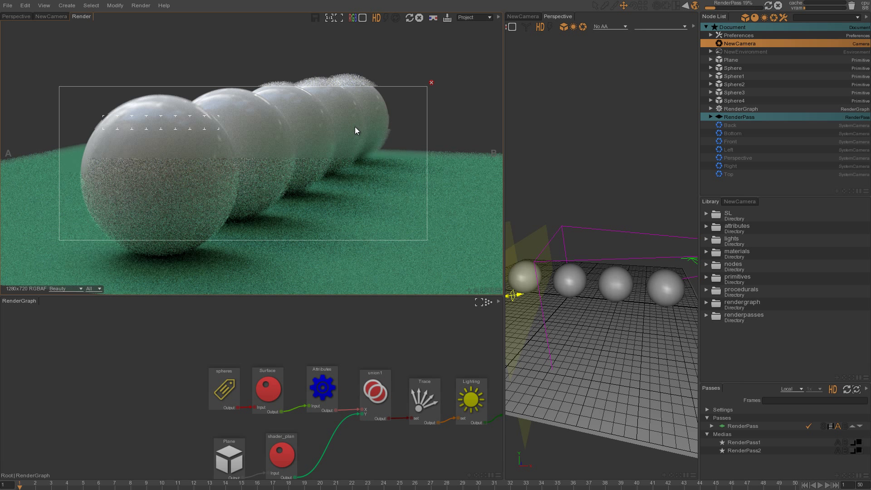
Examine the depth of field preview through NewCamera and its antialiasing options, and select the plane
click(44, 16)
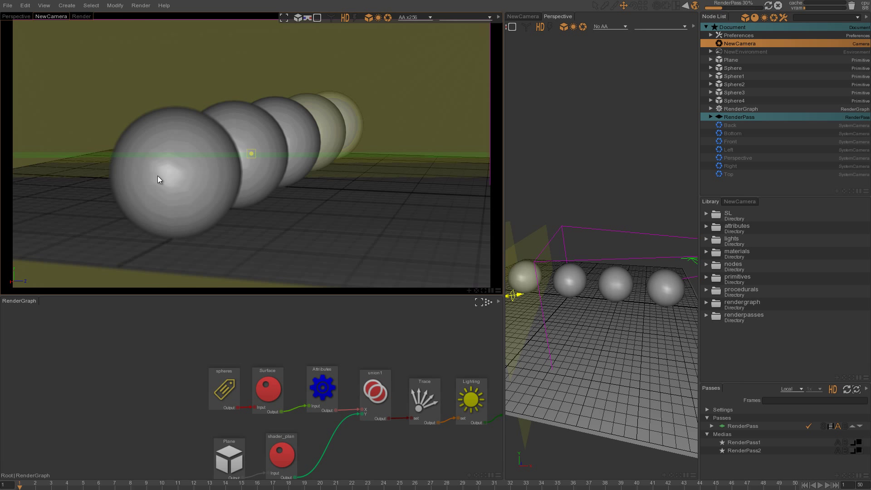
click(412, 17)
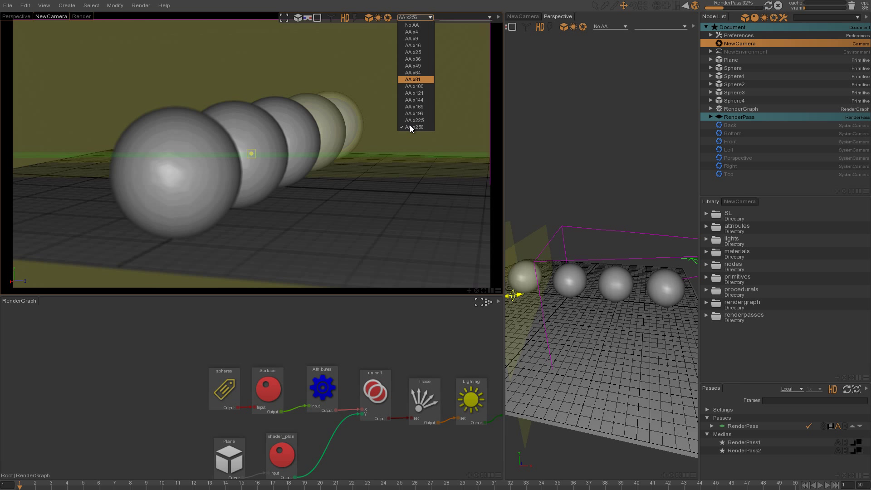
click(384, 198)
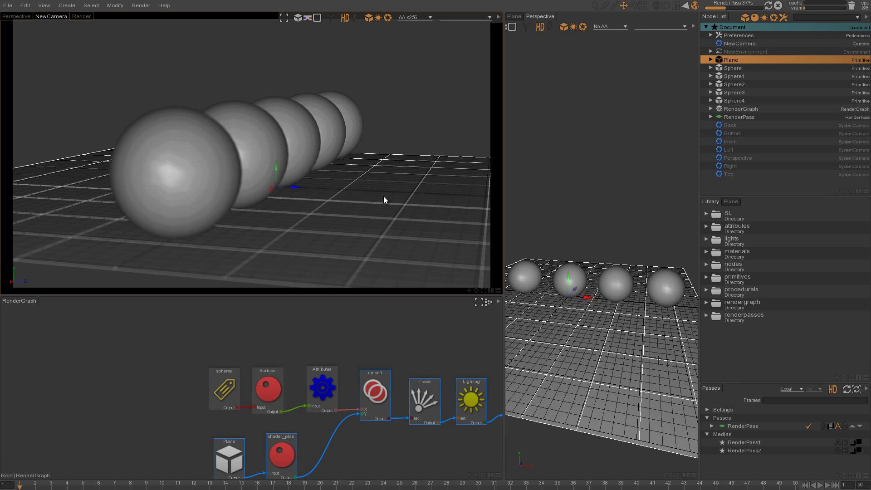
Return to the render view and switch its background to black
click(82, 17)
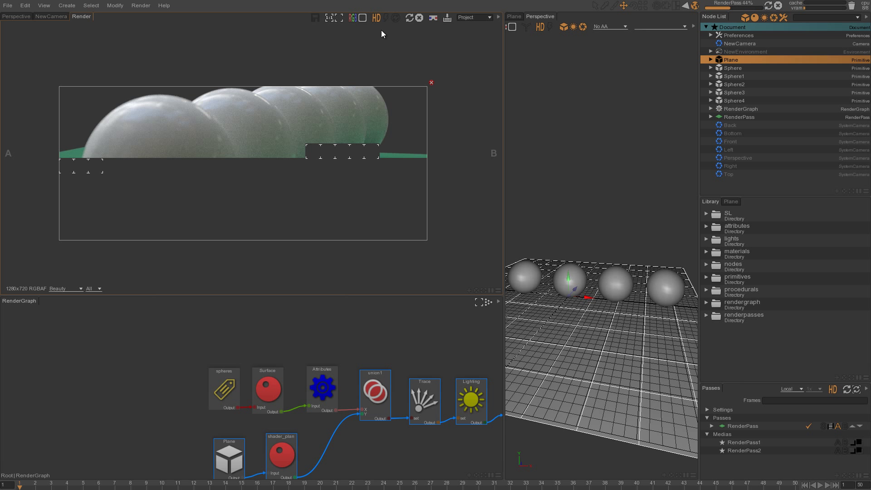
click(362, 17)
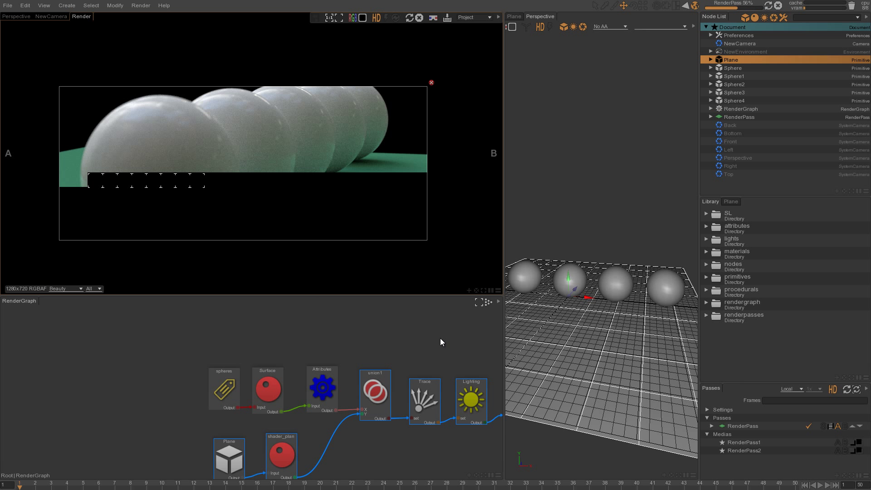
Nudge the spheres tag and Surface nodes in the render graph and abort the running render
click(232, 386)
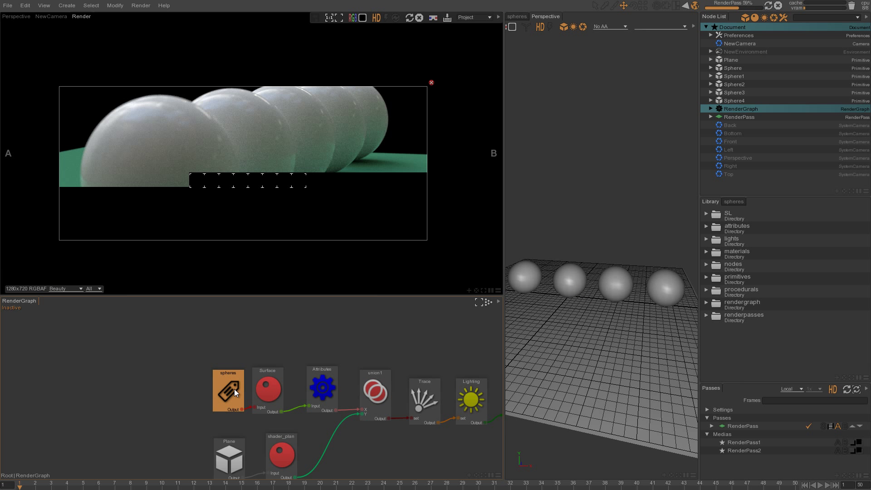
click(276, 386)
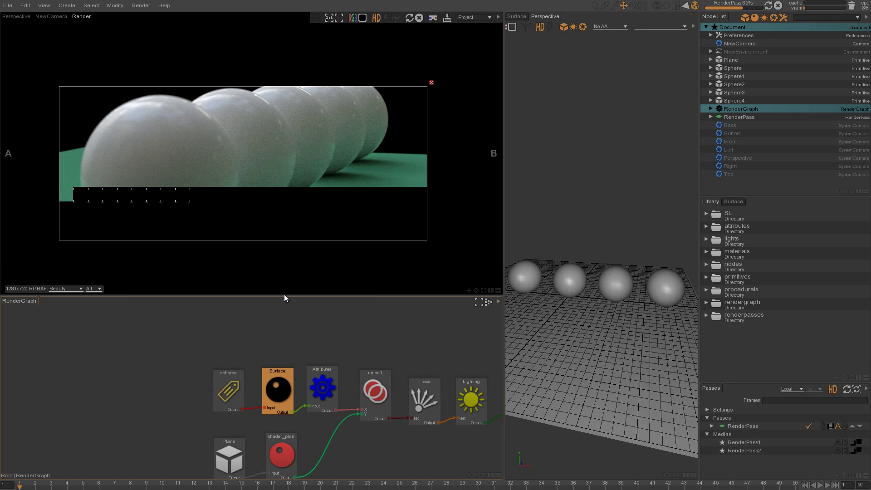
drag(276, 389, 275, 391)
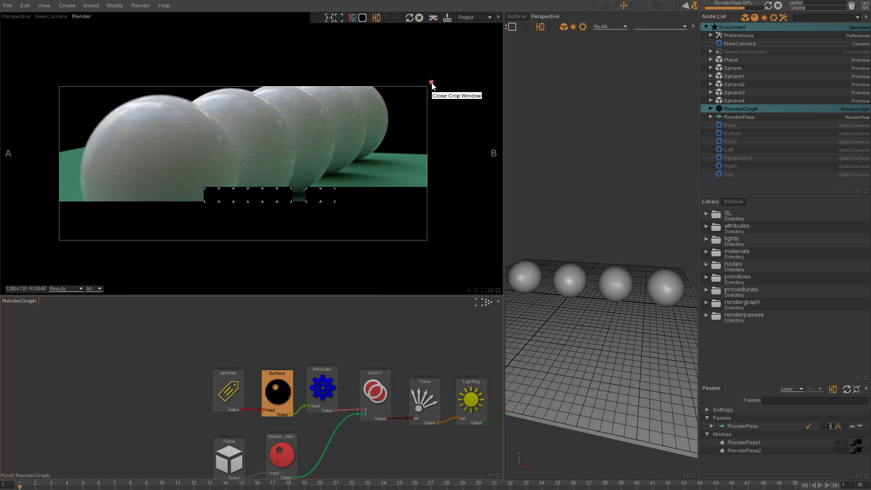
click(420, 18)
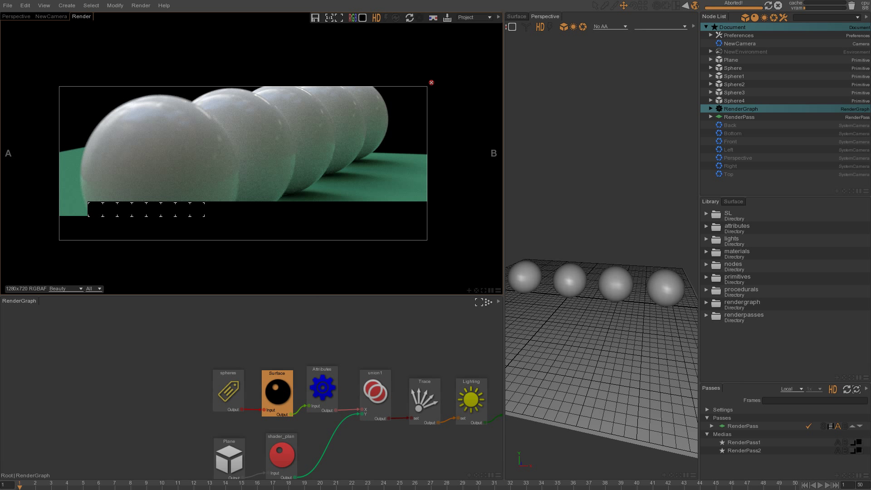